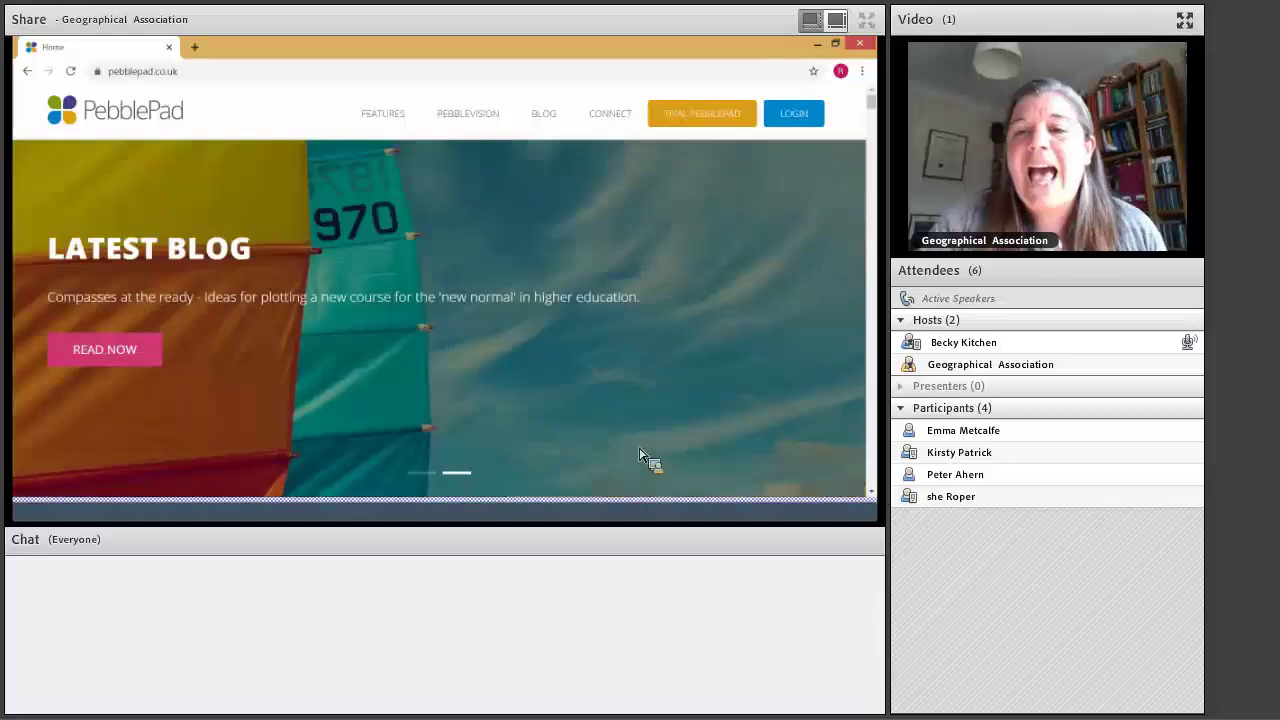
# Step: Open the Geographical Association login page for PebblePad and log in with the saved credentials
pyautogui.click(797, 118)
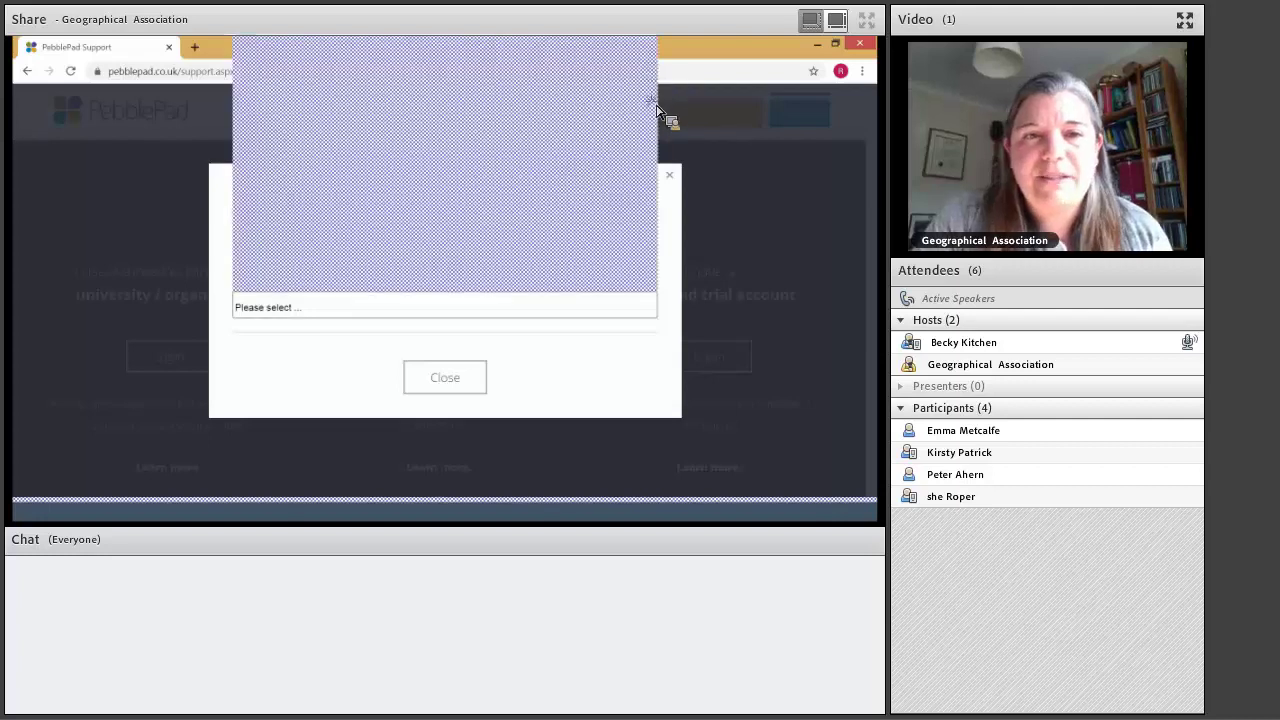
pyautogui.click(342, 85)
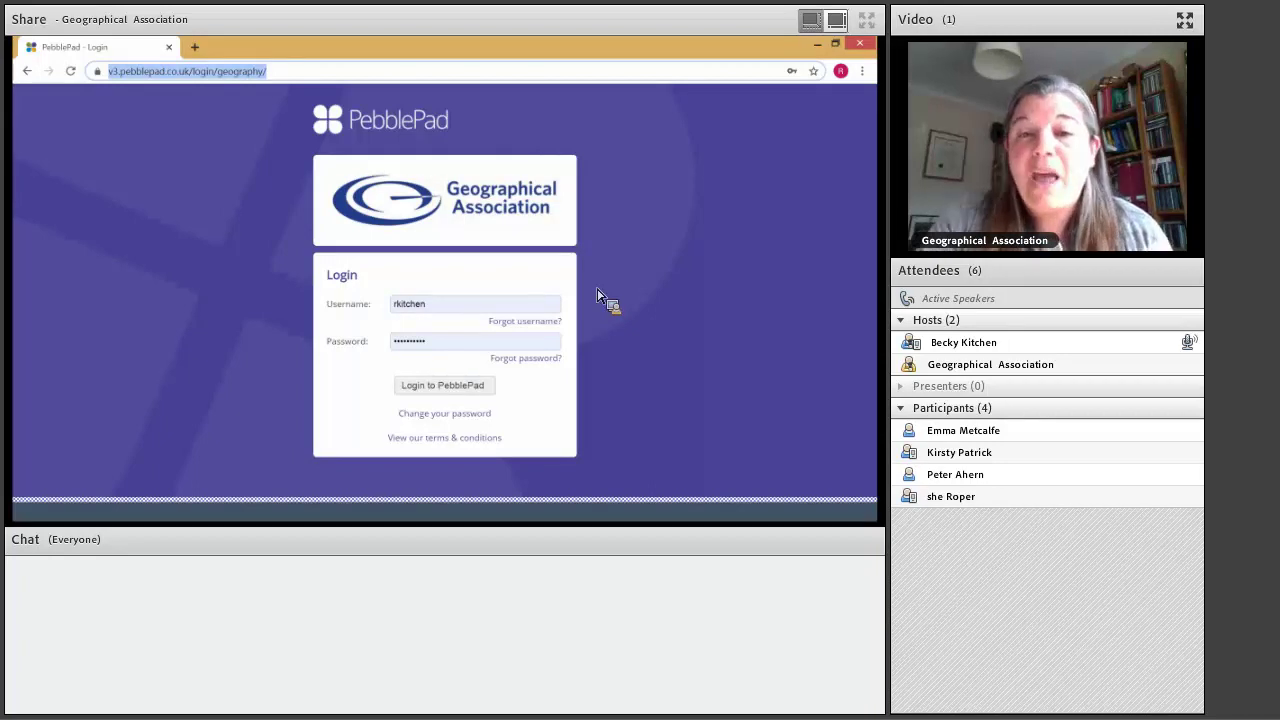
pyautogui.click(464, 387)
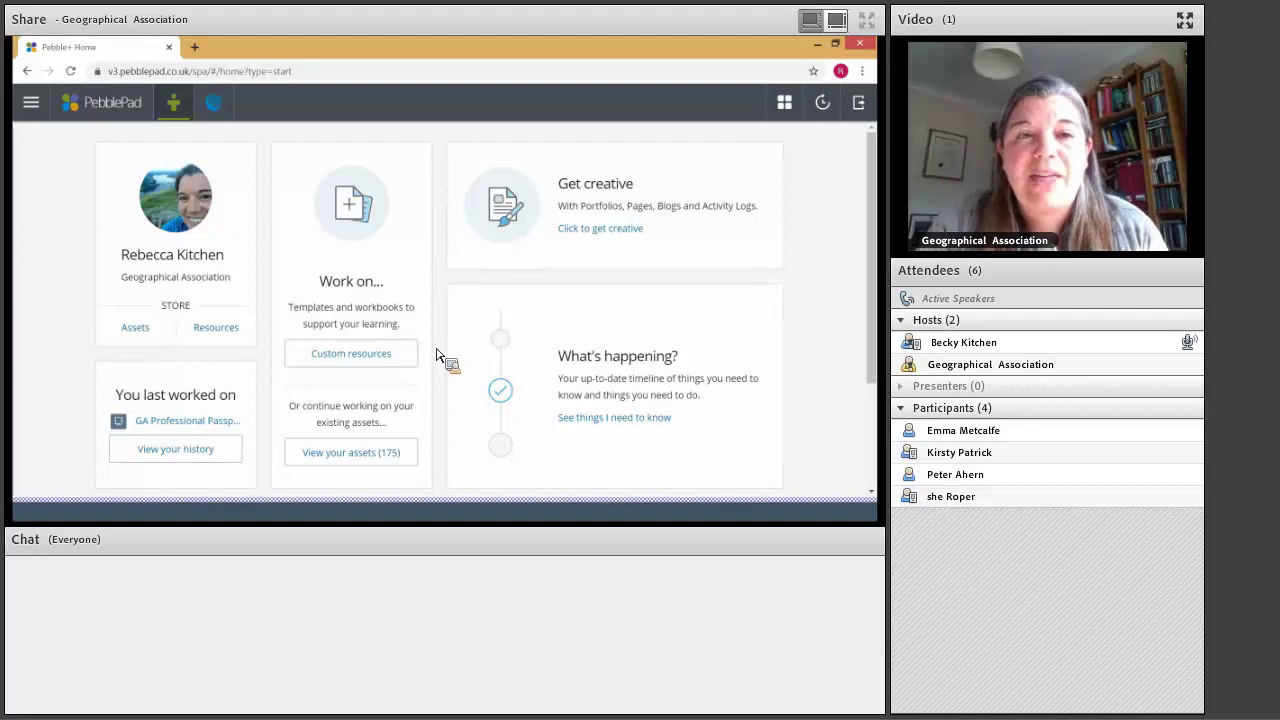
# Step: Review the Get creative options in the main navigation and start a new portfolio
pyautogui.click(35, 108)
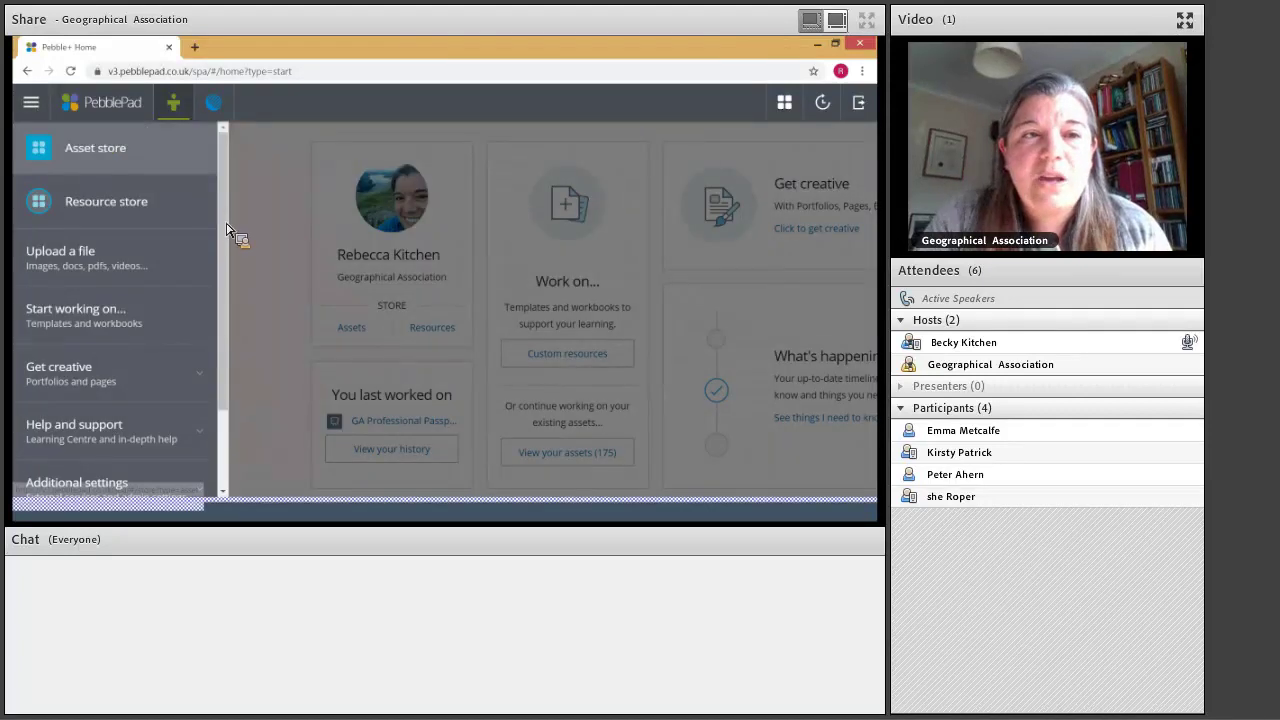
pyautogui.scroll(-1, 129, 298)
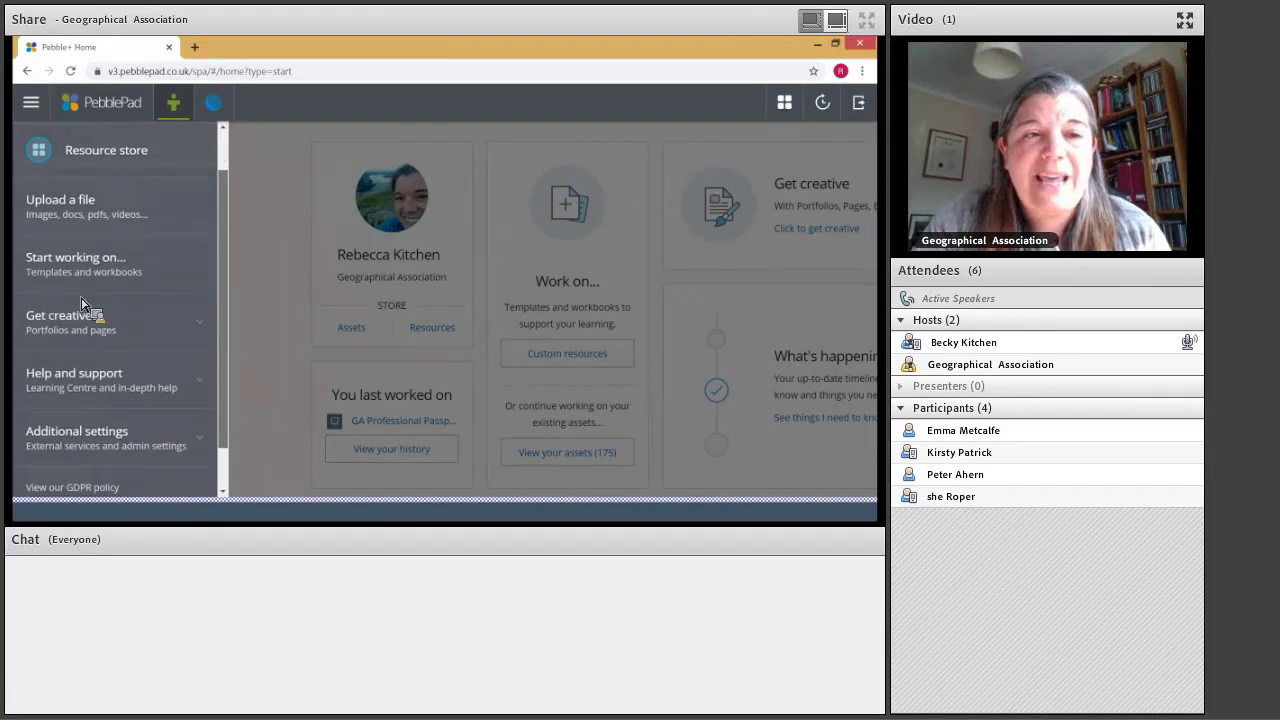
pyautogui.click(216, 298)
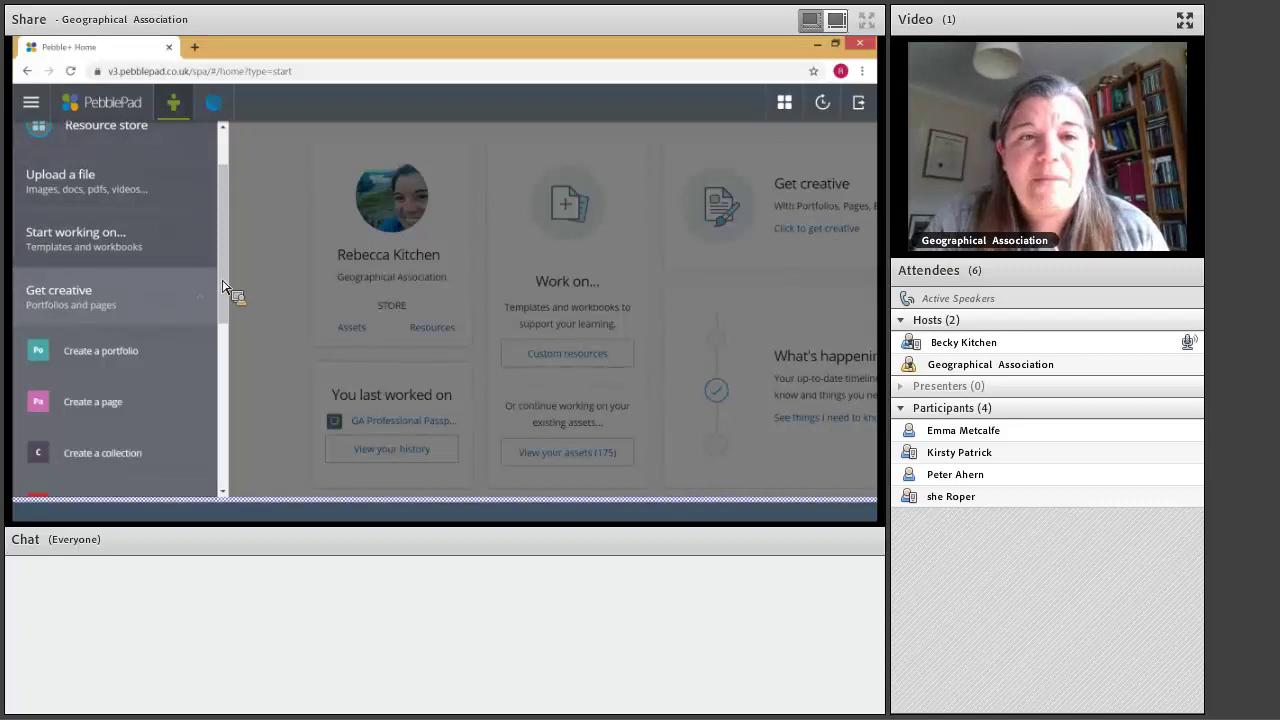
pyautogui.scroll(-3, 226, 355)
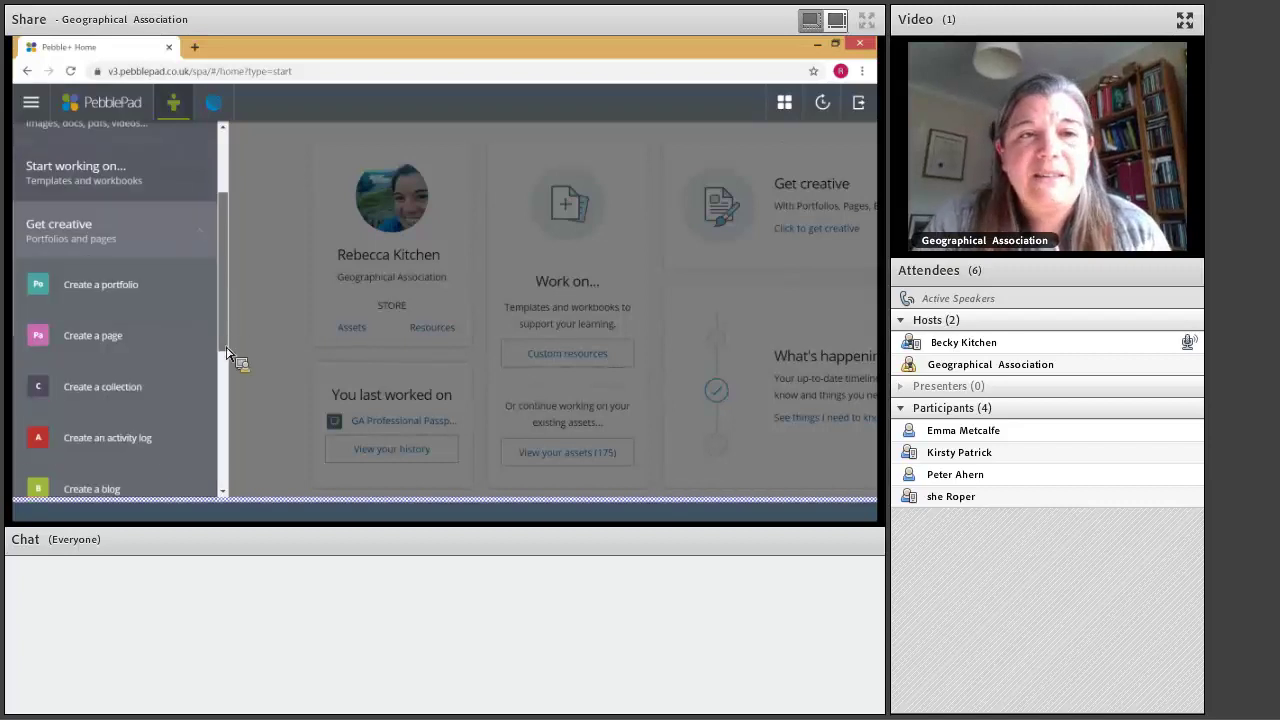
pyautogui.scroll(-4, 226, 355)
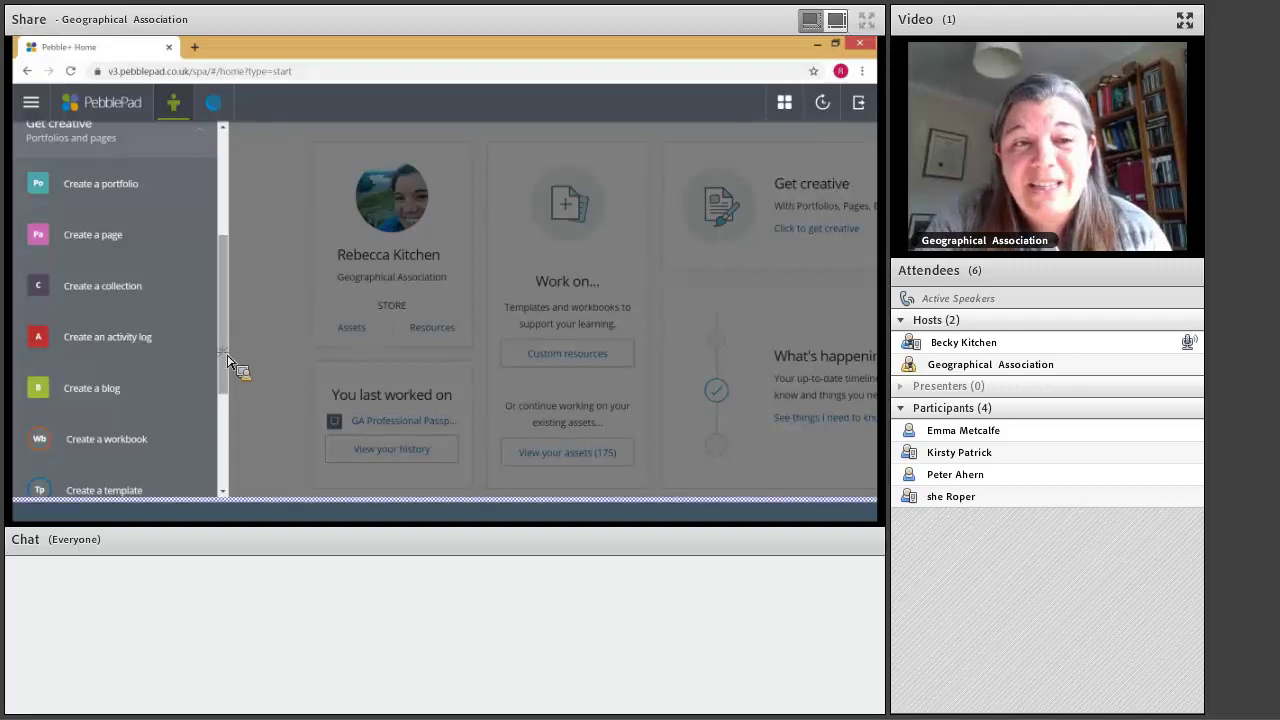
pyautogui.scroll(-5, 227, 391)
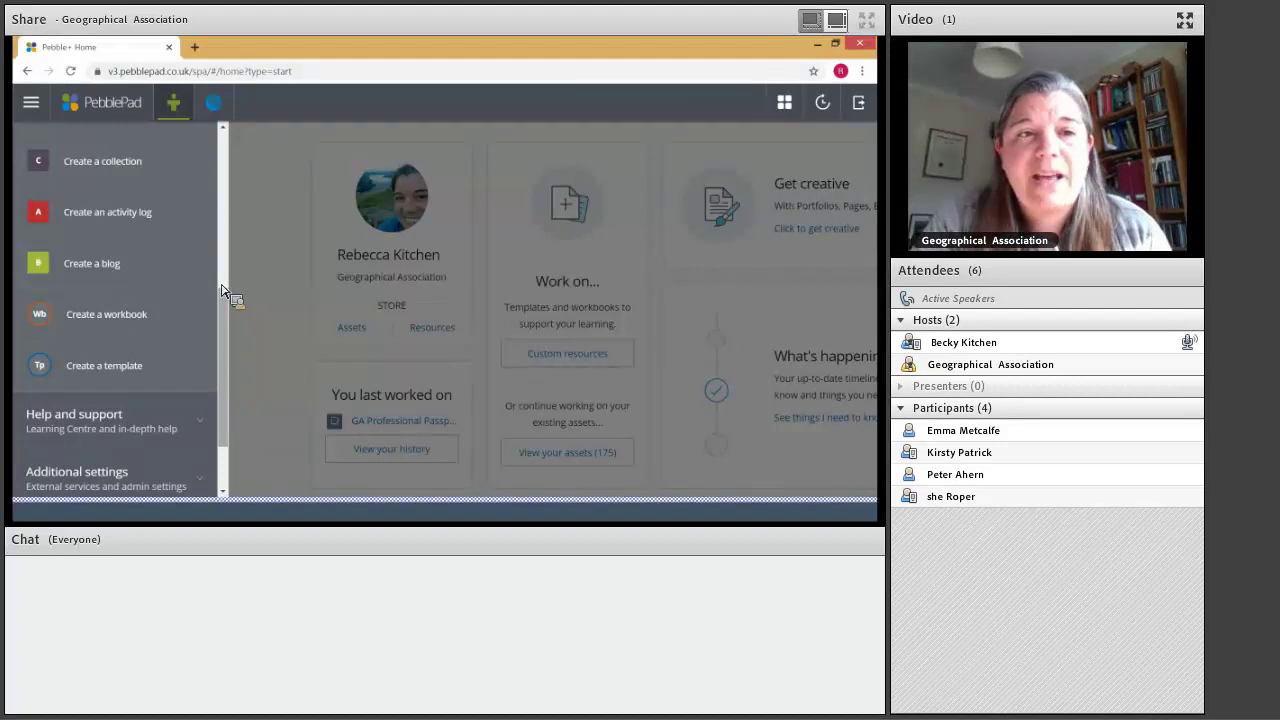
pyautogui.scroll(4, 166, 320)
pyautogui.scroll(6, 140, 332)
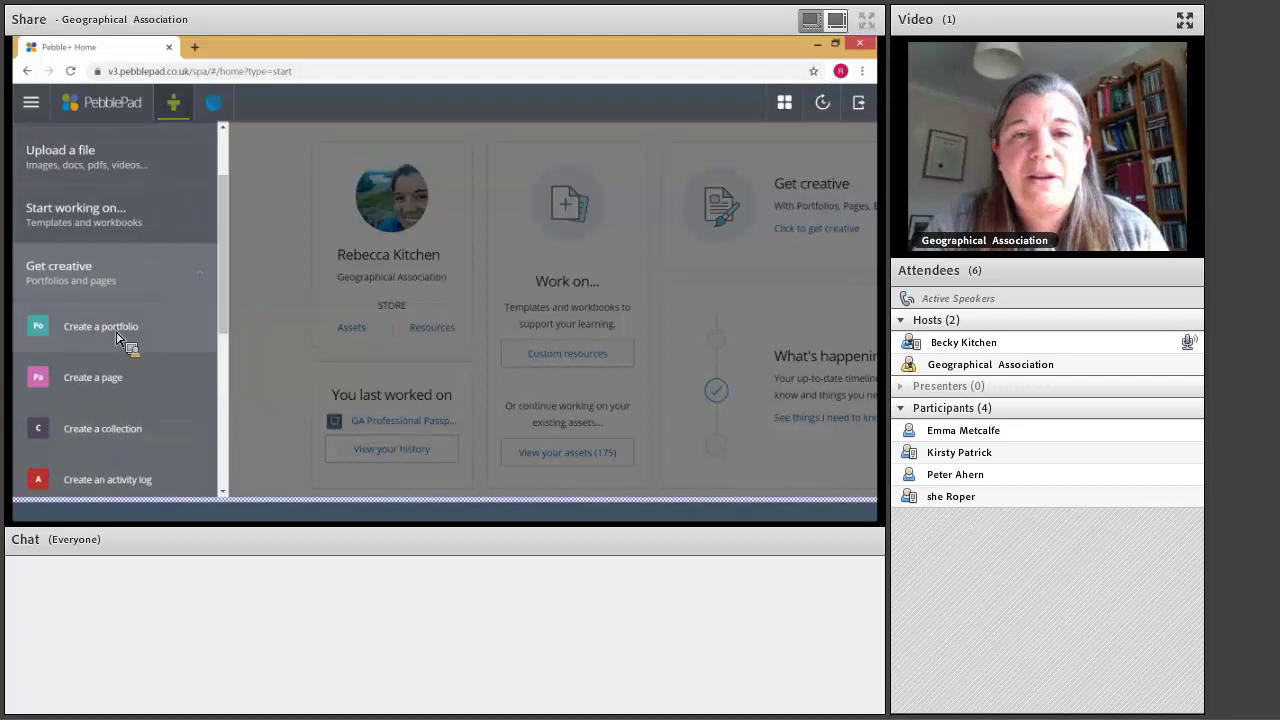
pyautogui.click(116, 338)
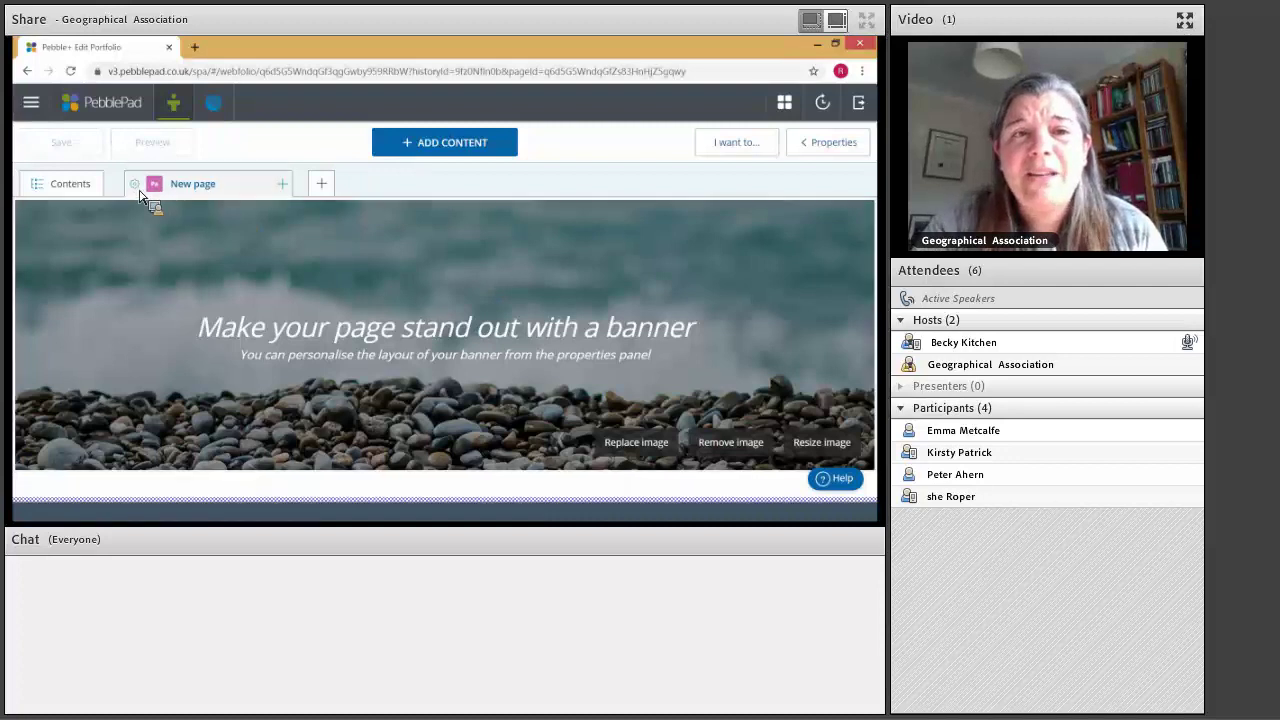
# Step: Show the content types that can be added to the new portfolio page, then return to the home page
pyautogui.click(450, 152)
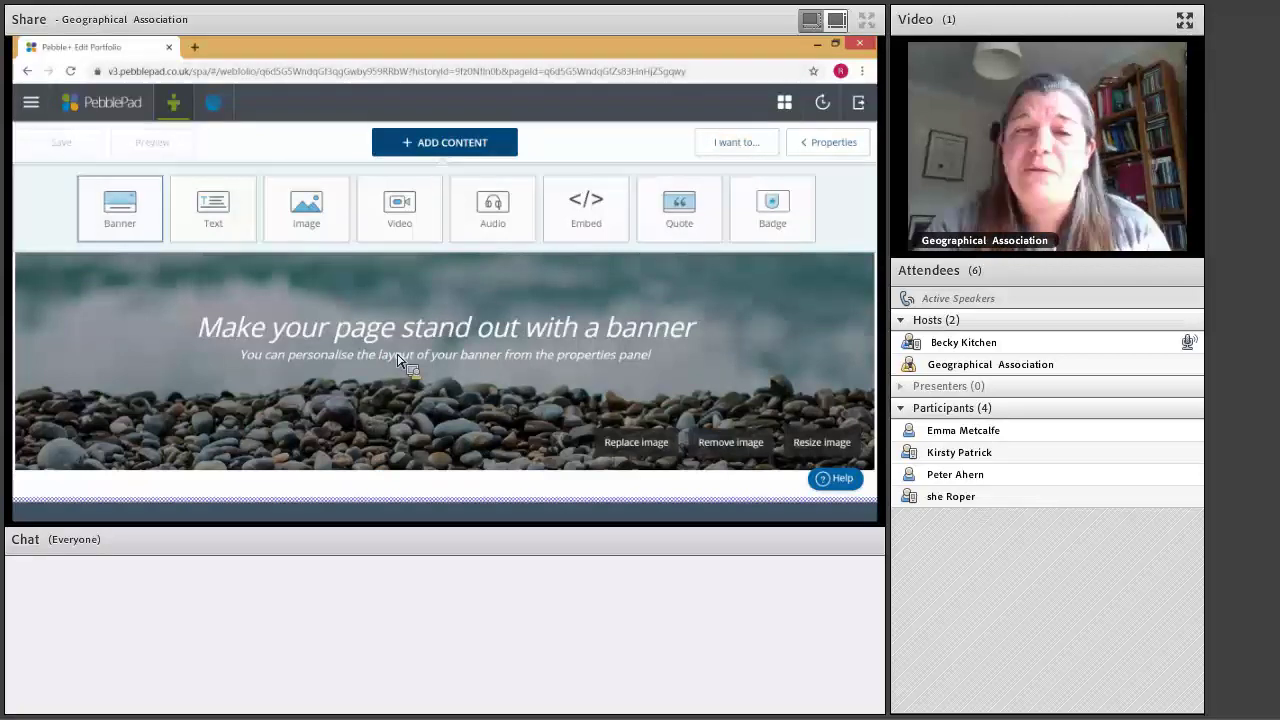
pyautogui.click(96, 112)
pyautogui.click(98, 103)
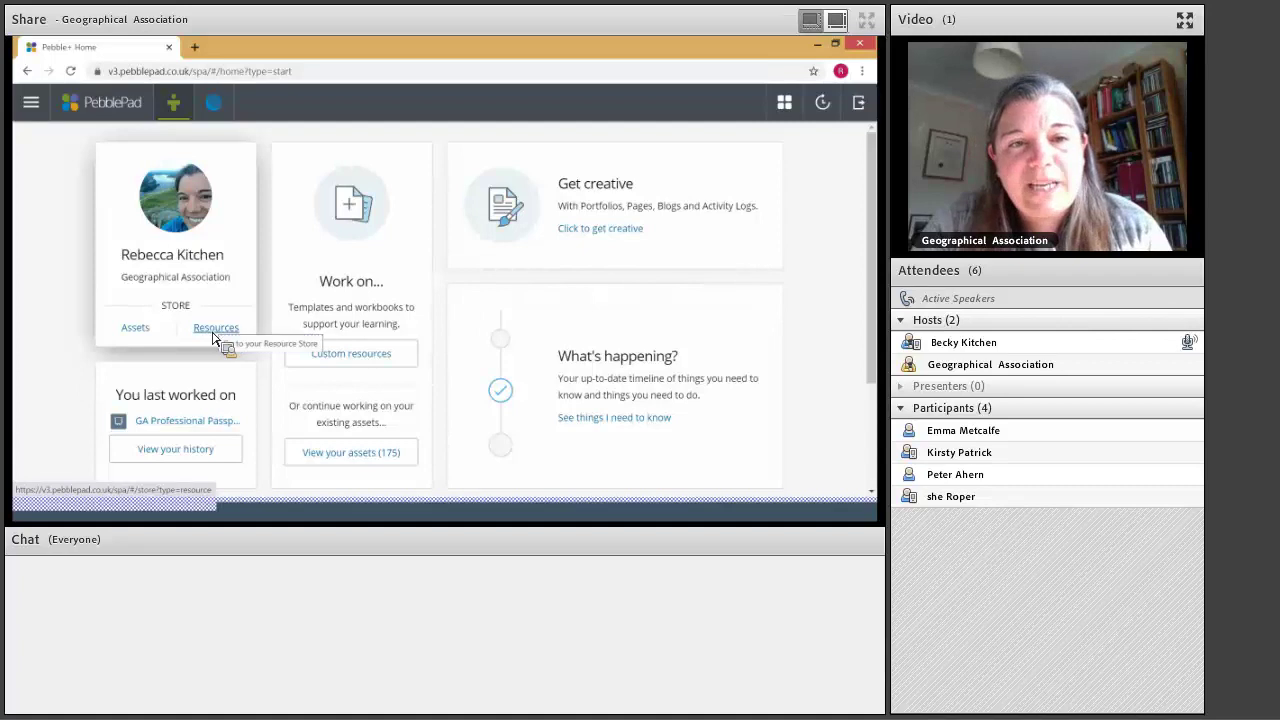
# Step: Find the GA Professional Passport in the resource store and create a response to it
pyautogui.click(215, 328)
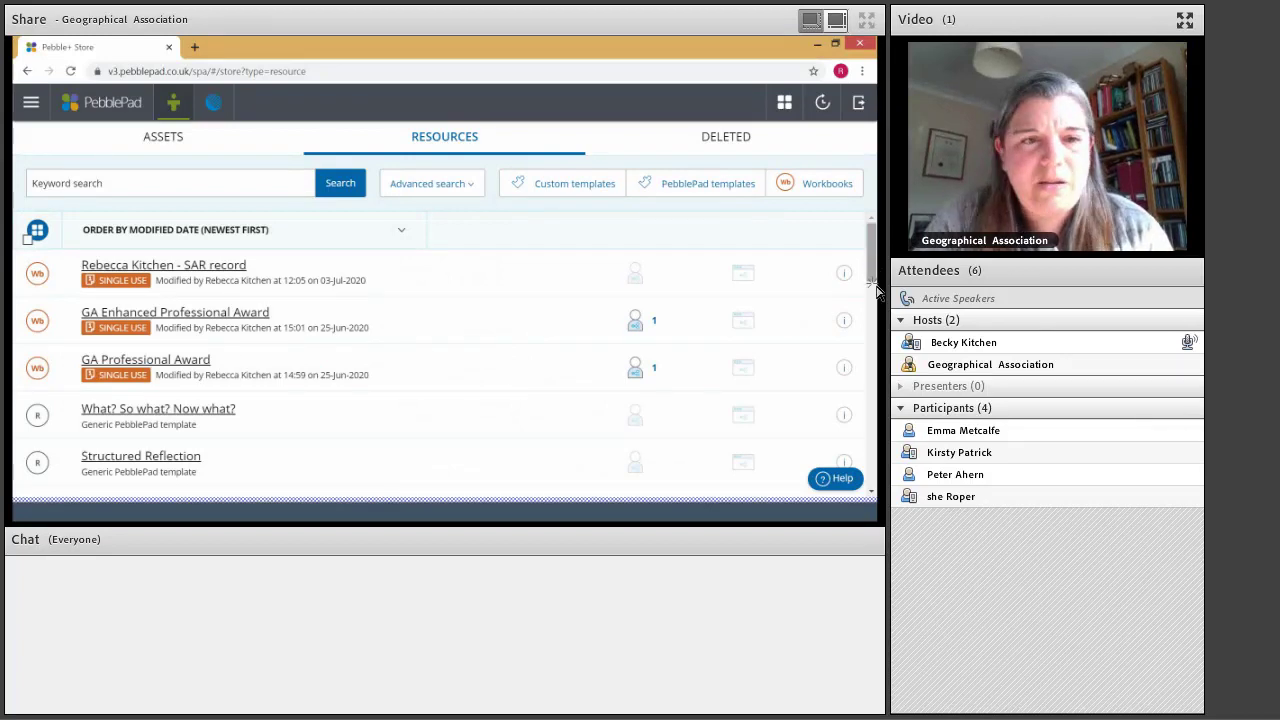
pyautogui.scroll(-1, 879, 355)
pyautogui.scroll(-10, 879, 373)
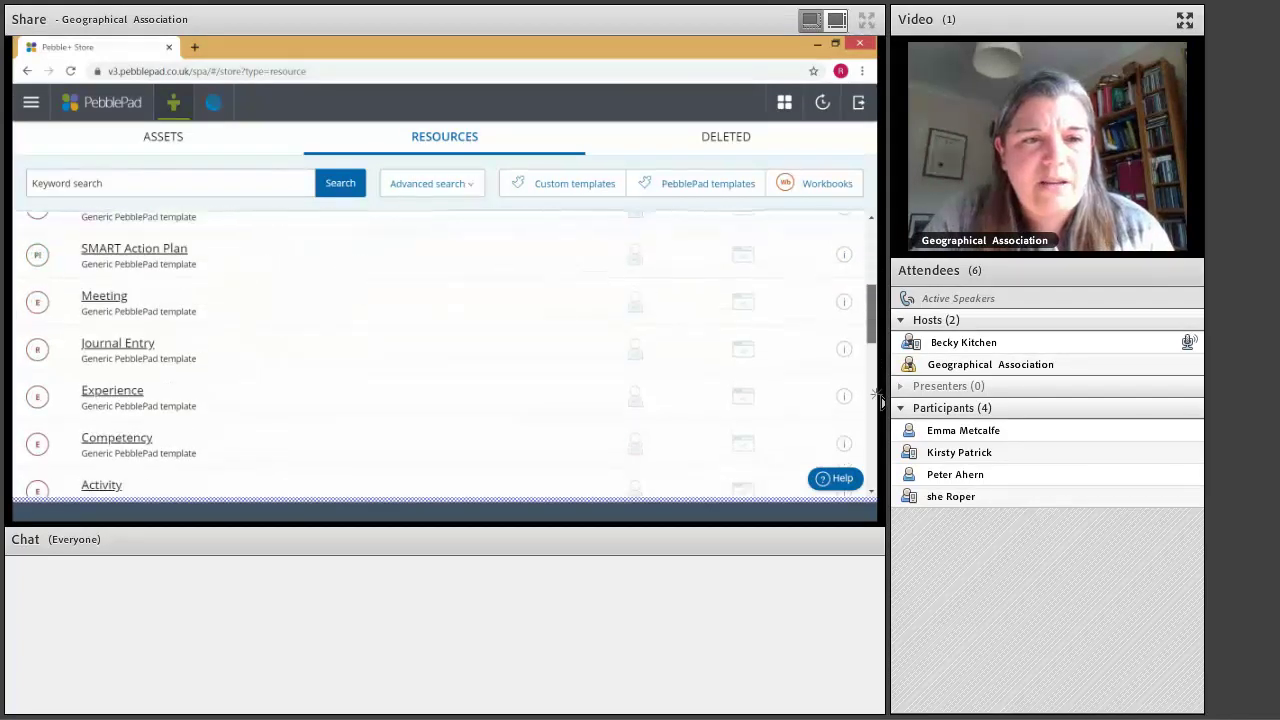
pyautogui.scroll(-1, 205, 406)
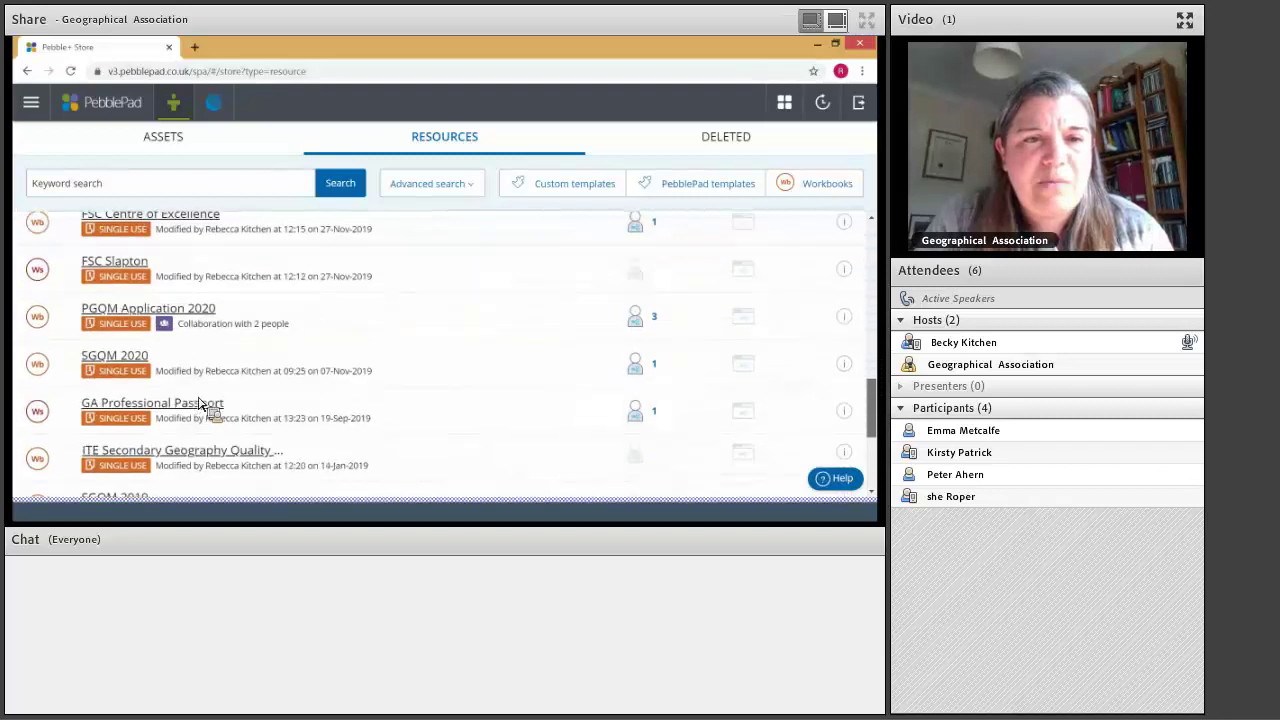
pyautogui.click(199, 404)
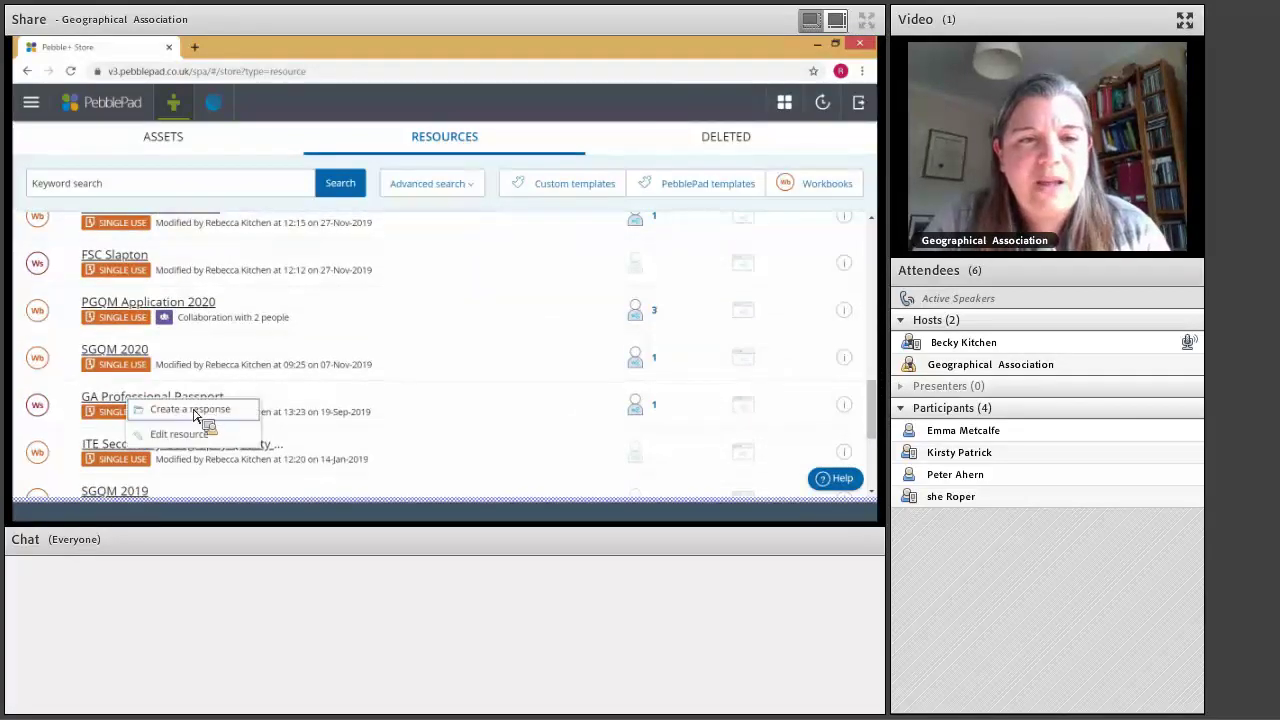
pyautogui.click(196, 411)
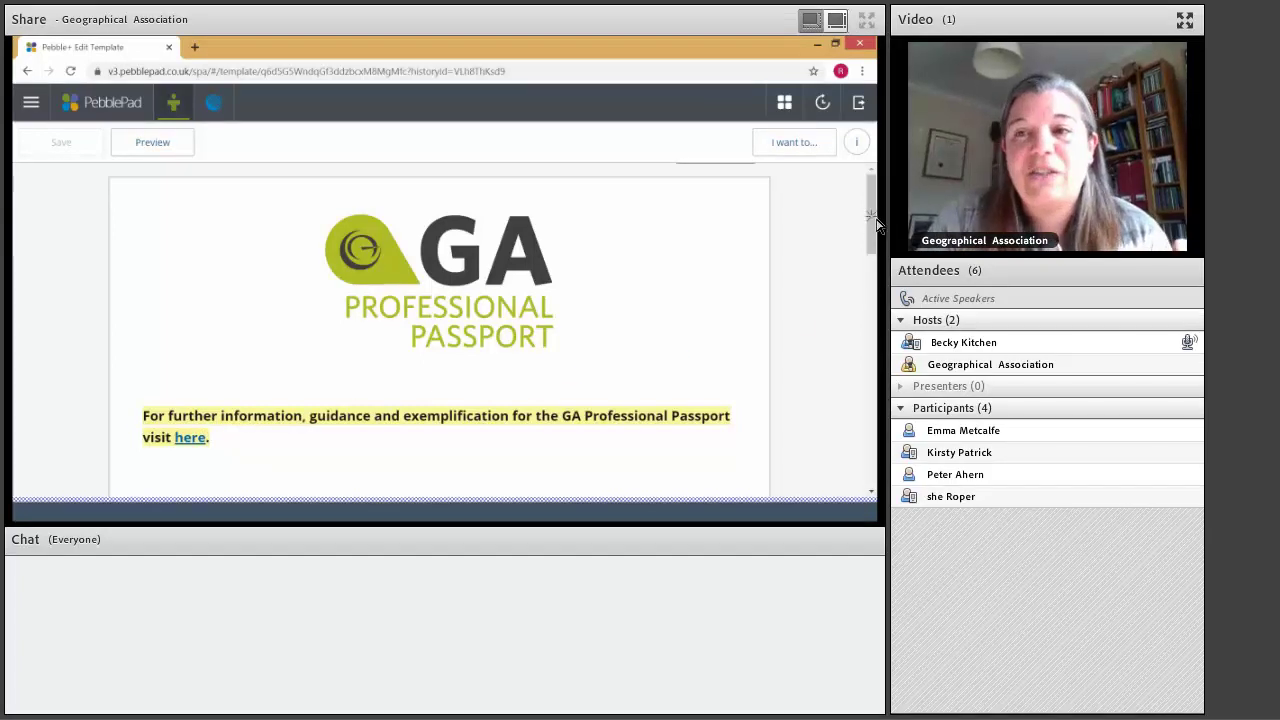
# Step: Look over the start of the GA Professional Passport template and follow its link to further information and guidance
pyautogui.scroll(-2, 875, 235)
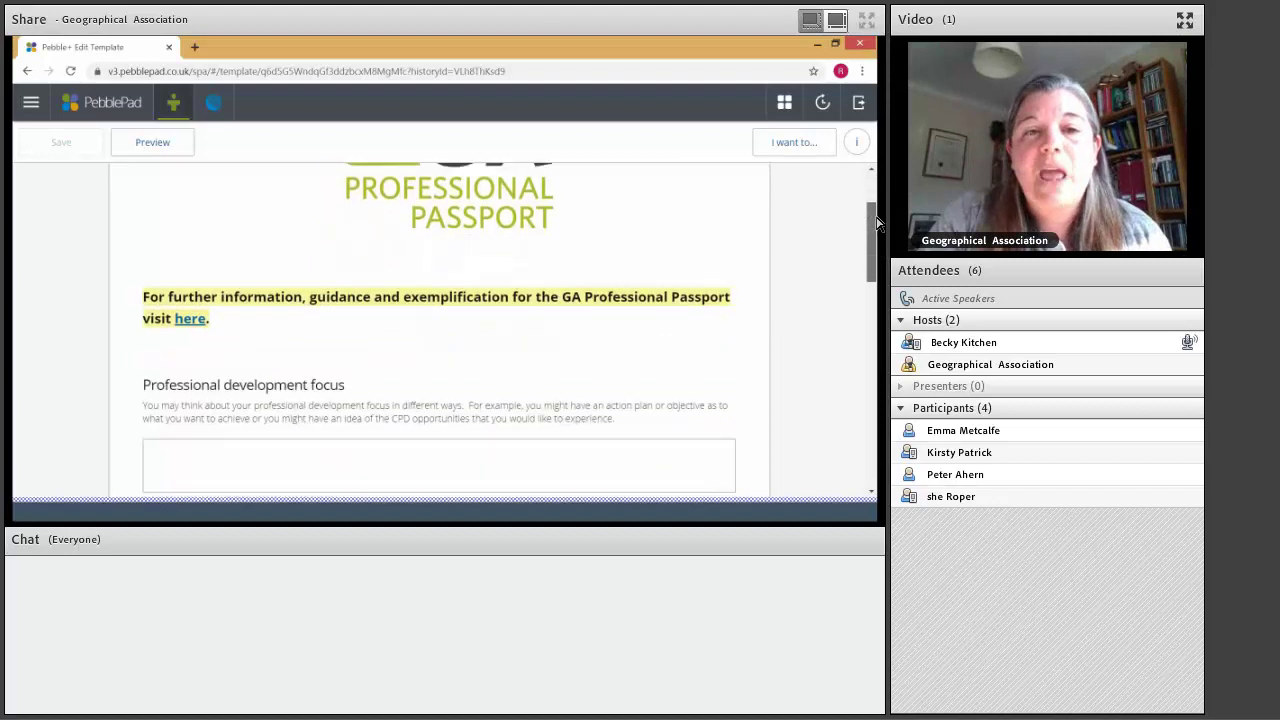
pyautogui.scroll(1, 876, 224)
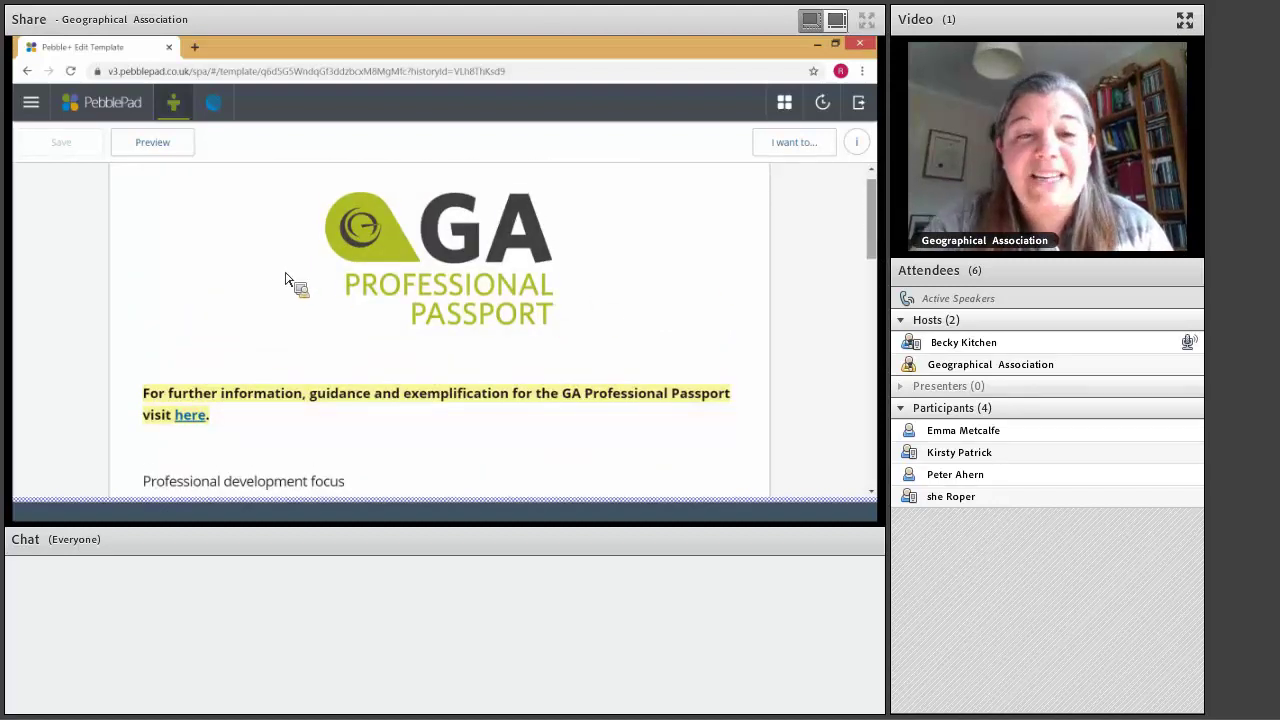
pyautogui.click(198, 424)
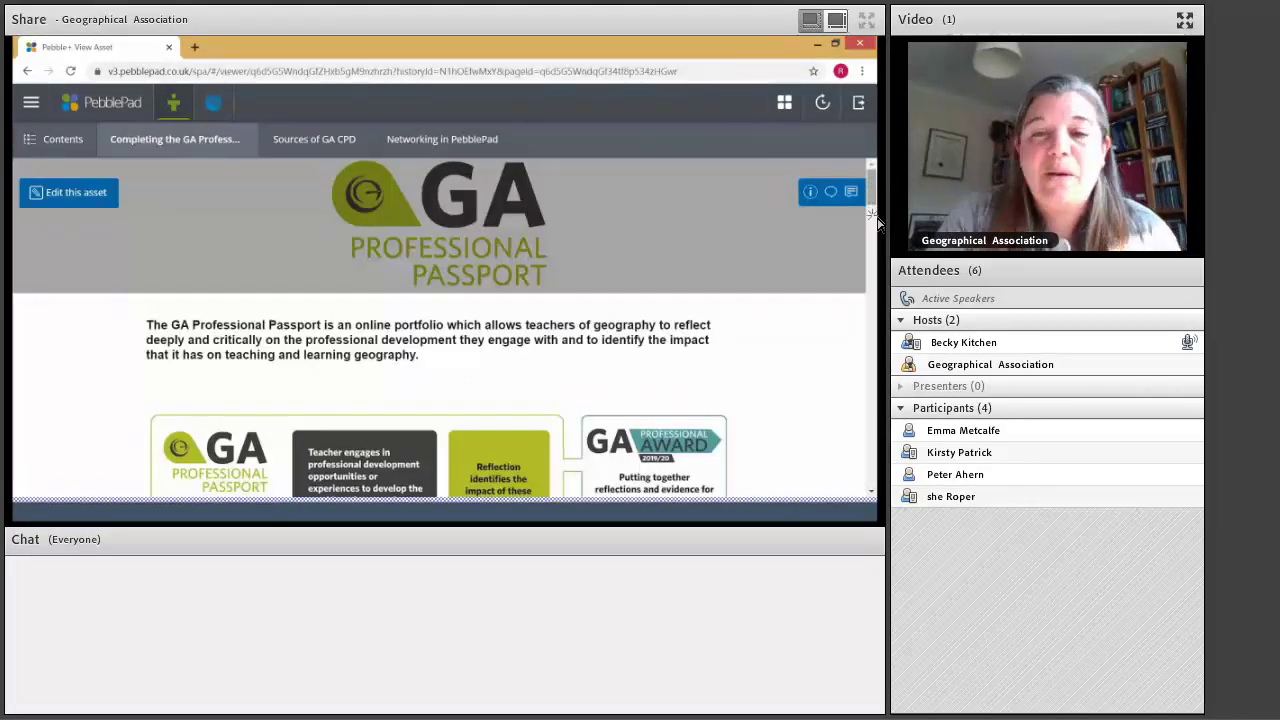
# Step: Read the page on completing the GA Professional Passport, look over the main navigation options, and return to the home page
pyautogui.scroll(-3, 875, 225)
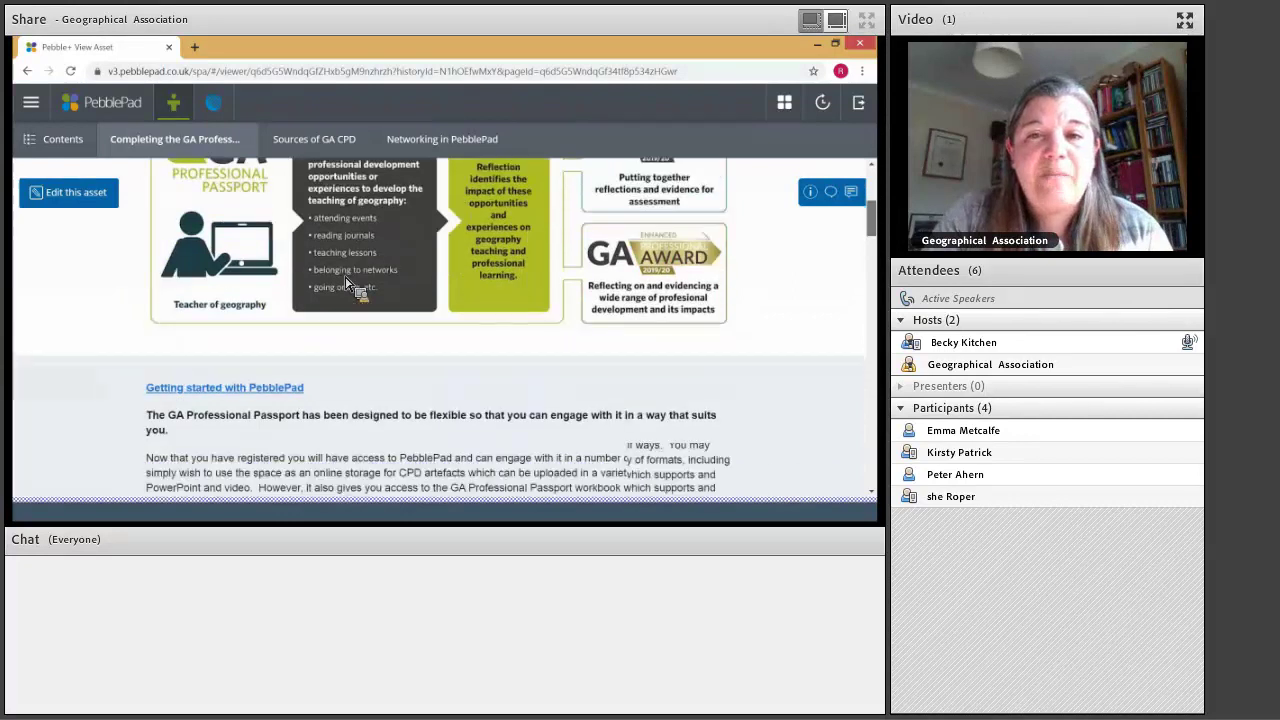
pyautogui.scroll(-2, 623, 326)
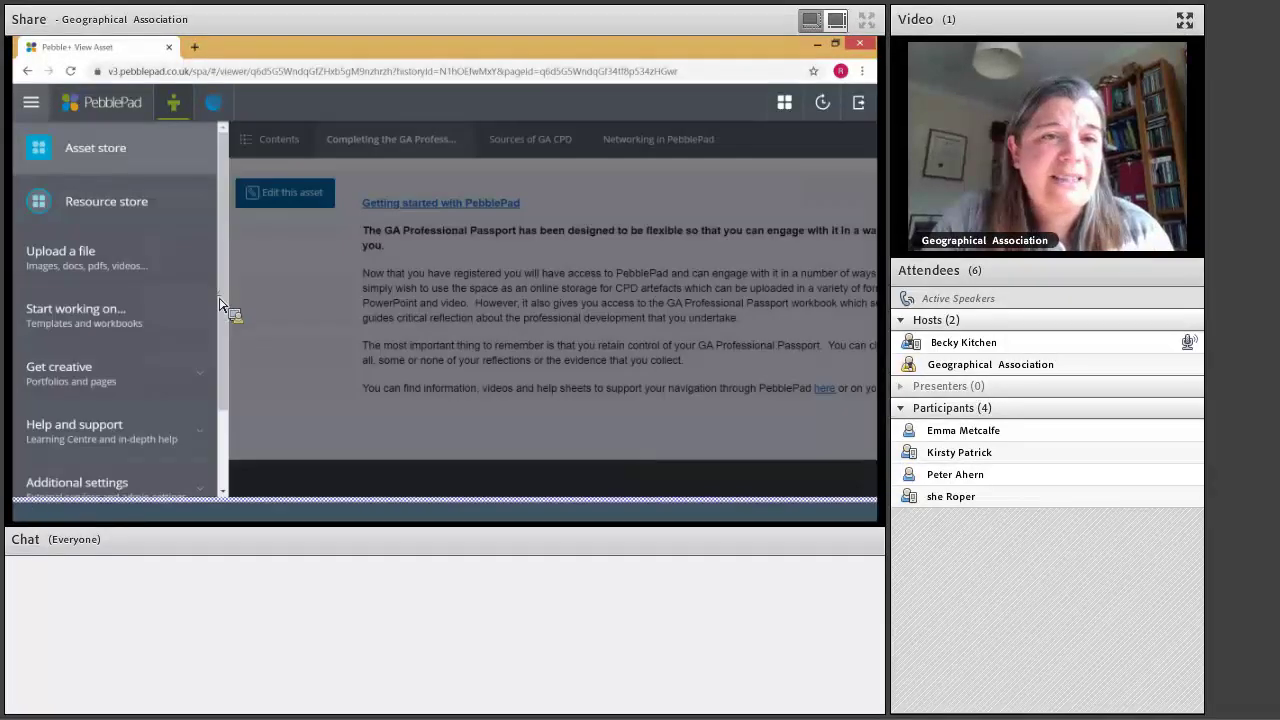
pyautogui.scroll(-2, 220, 313)
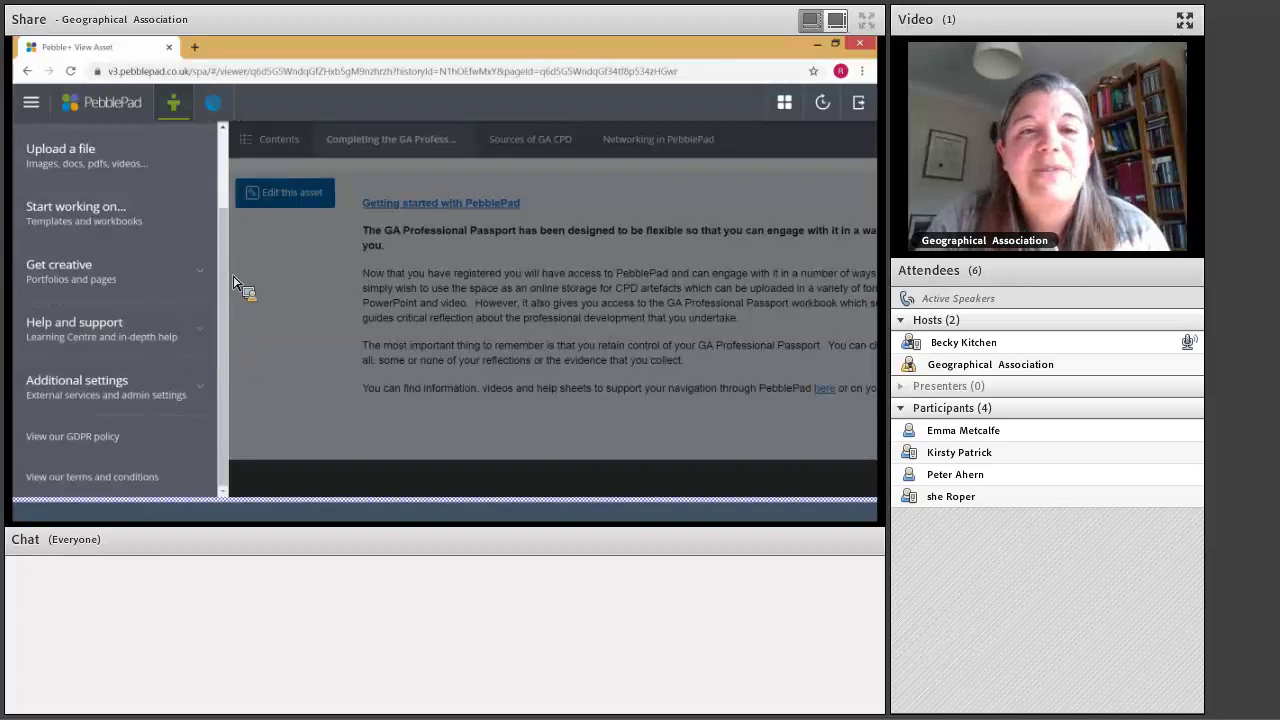
pyautogui.scroll(2, 149, 164)
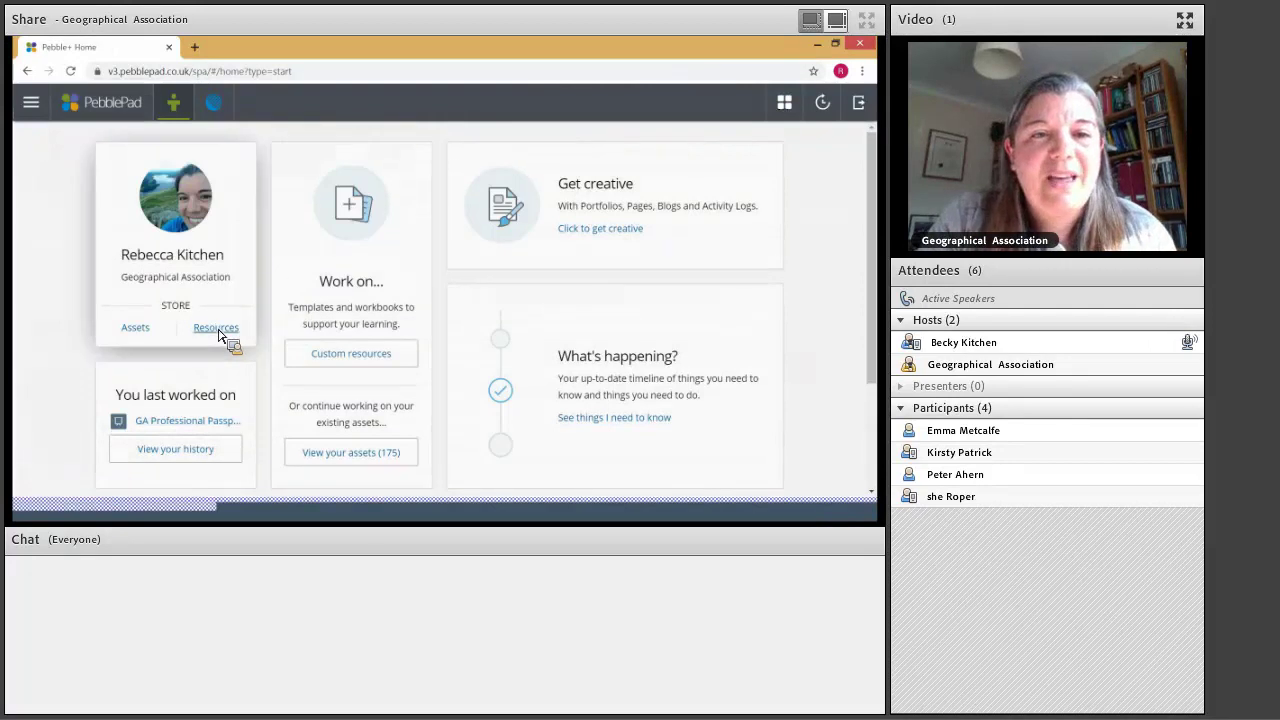
# Step: Reopen the GA Professional Passport from the resource store and follow its link to the further guidance
pyautogui.click(218, 330)
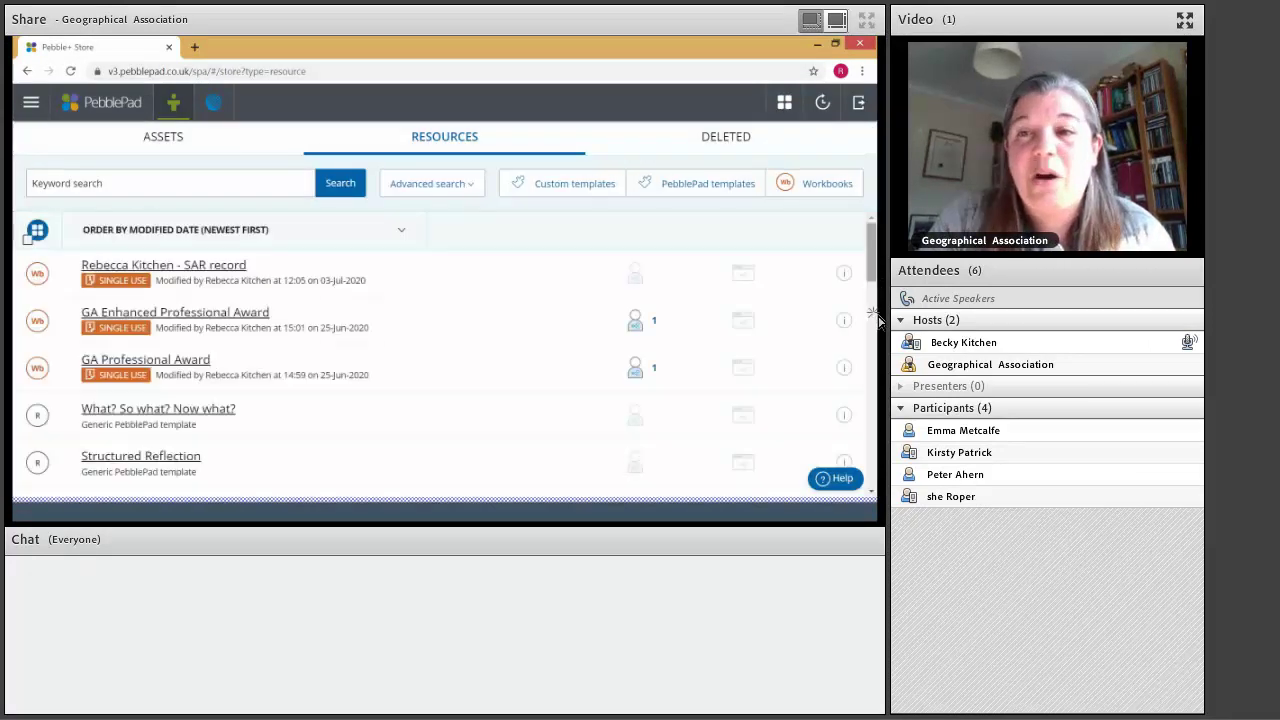
pyautogui.scroll(-3, 876, 340)
pyautogui.scroll(-5, 881, 396)
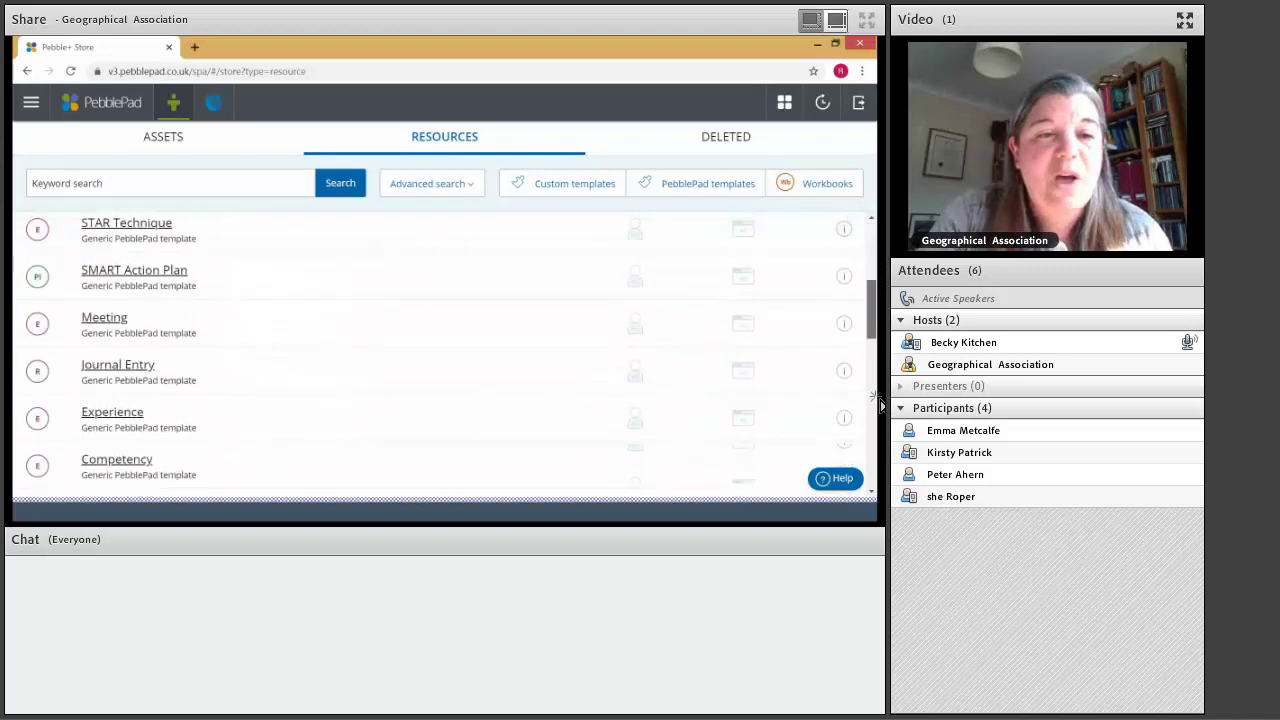
pyautogui.scroll(-2, 577, 386)
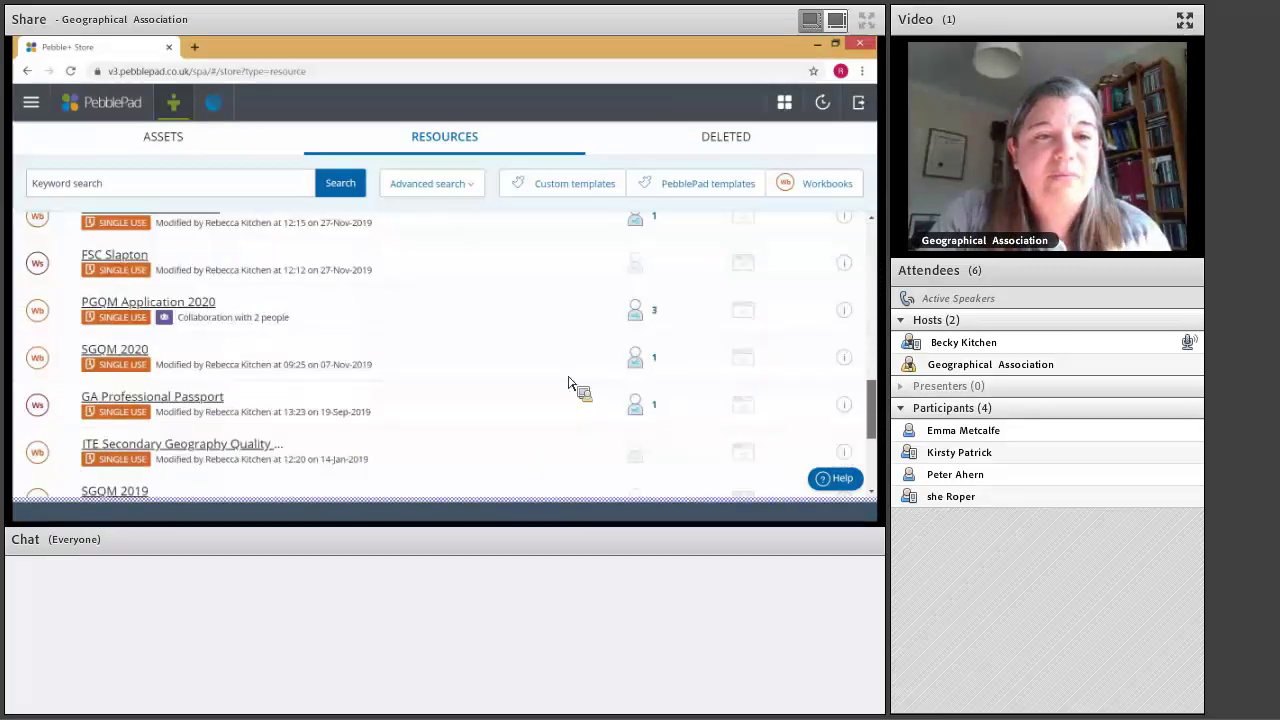
pyautogui.scroll(-3, 210, 300)
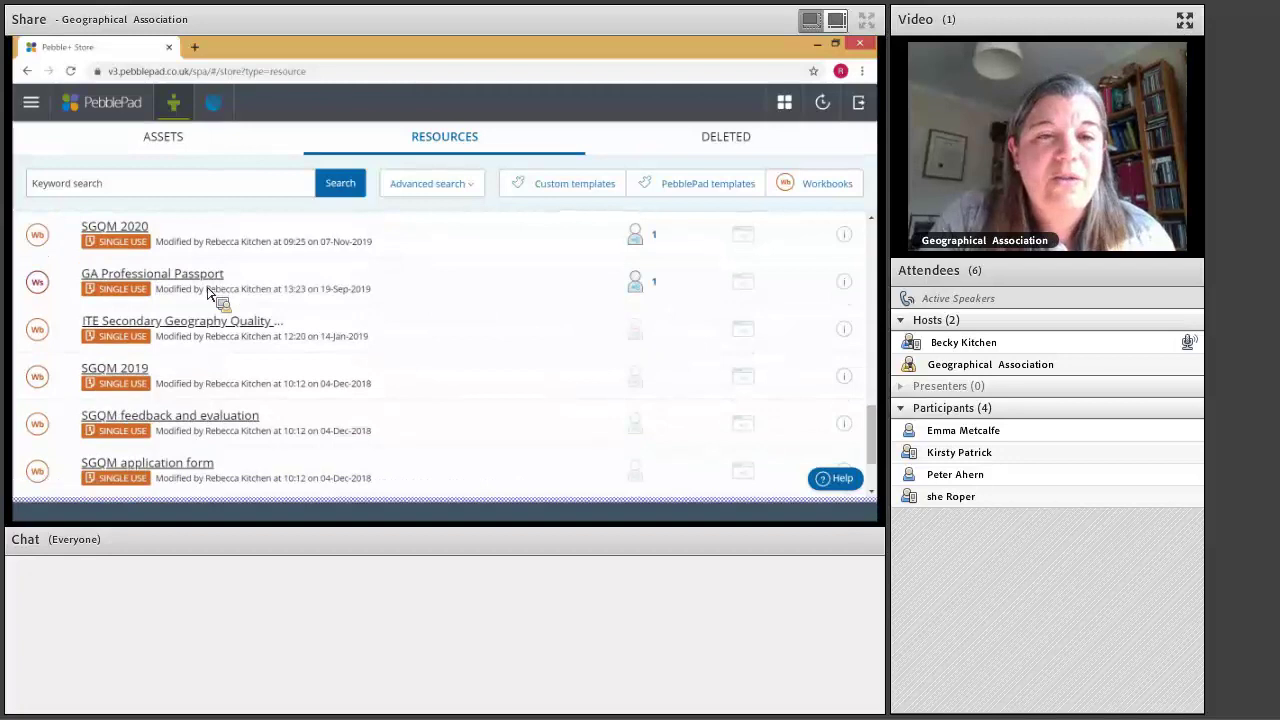
pyautogui.click(208, 290)
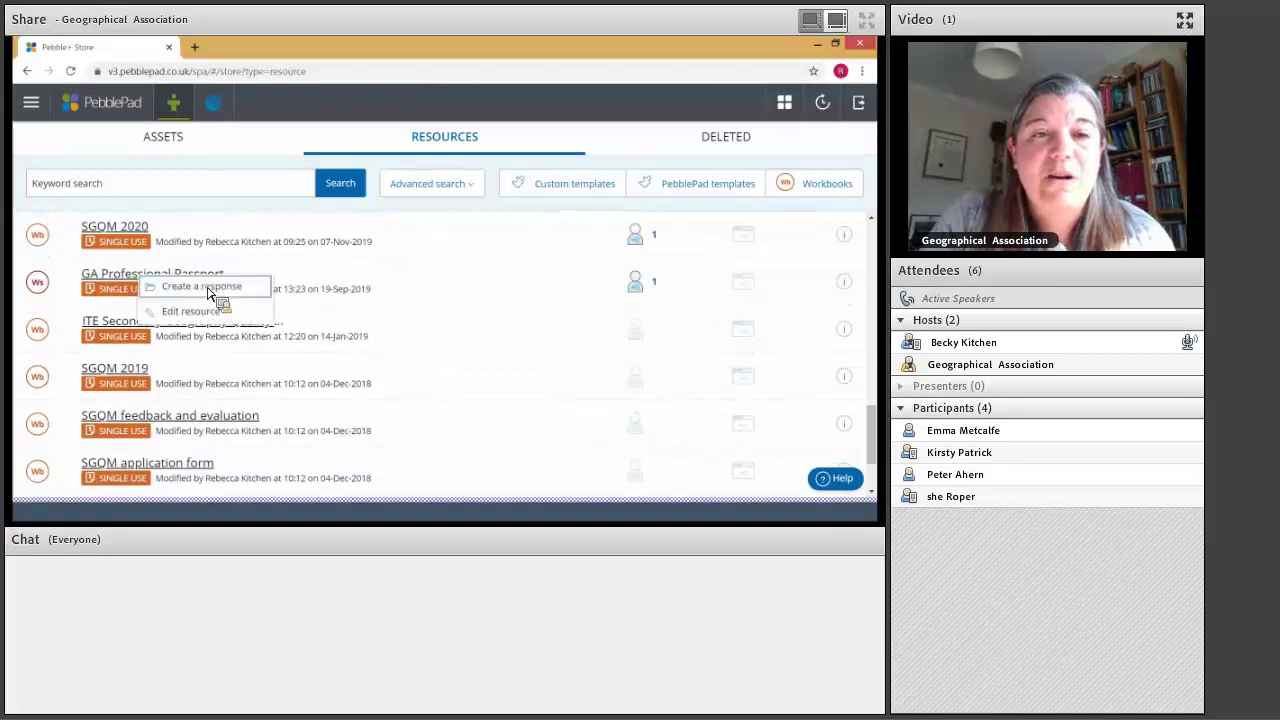
pyautogui.click(192, 311)
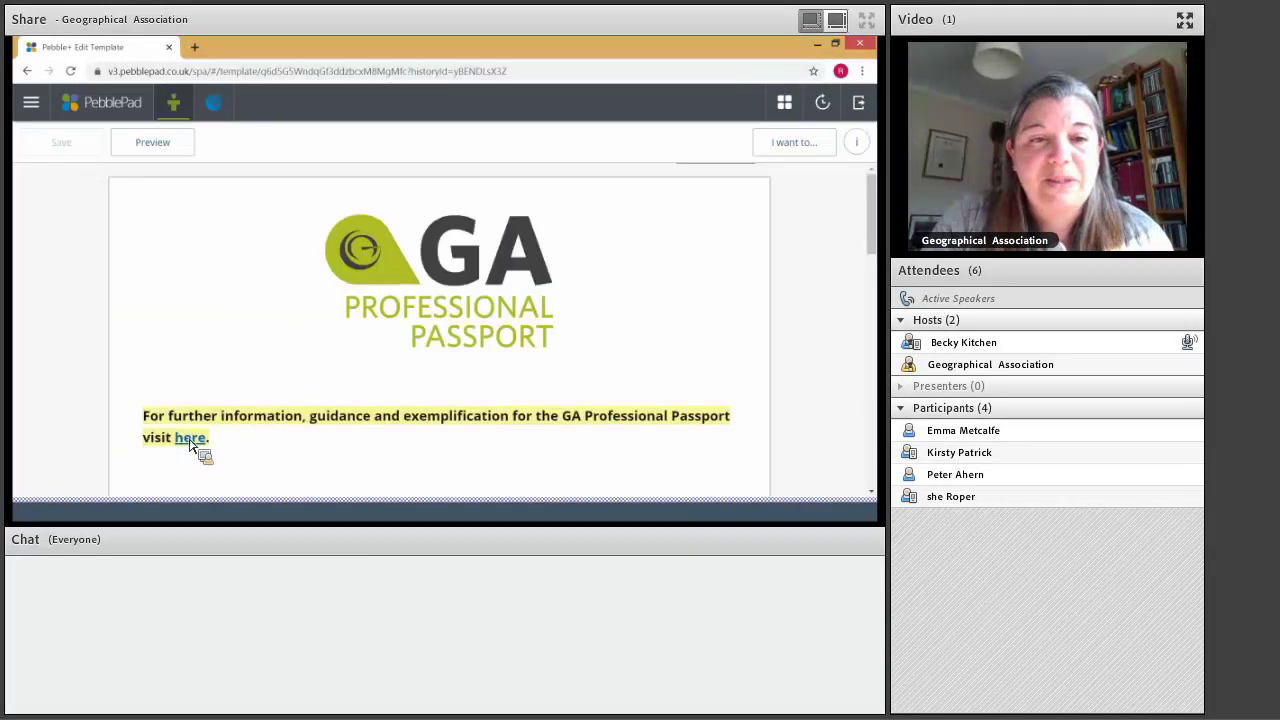
pyautogui.click(190, 438)
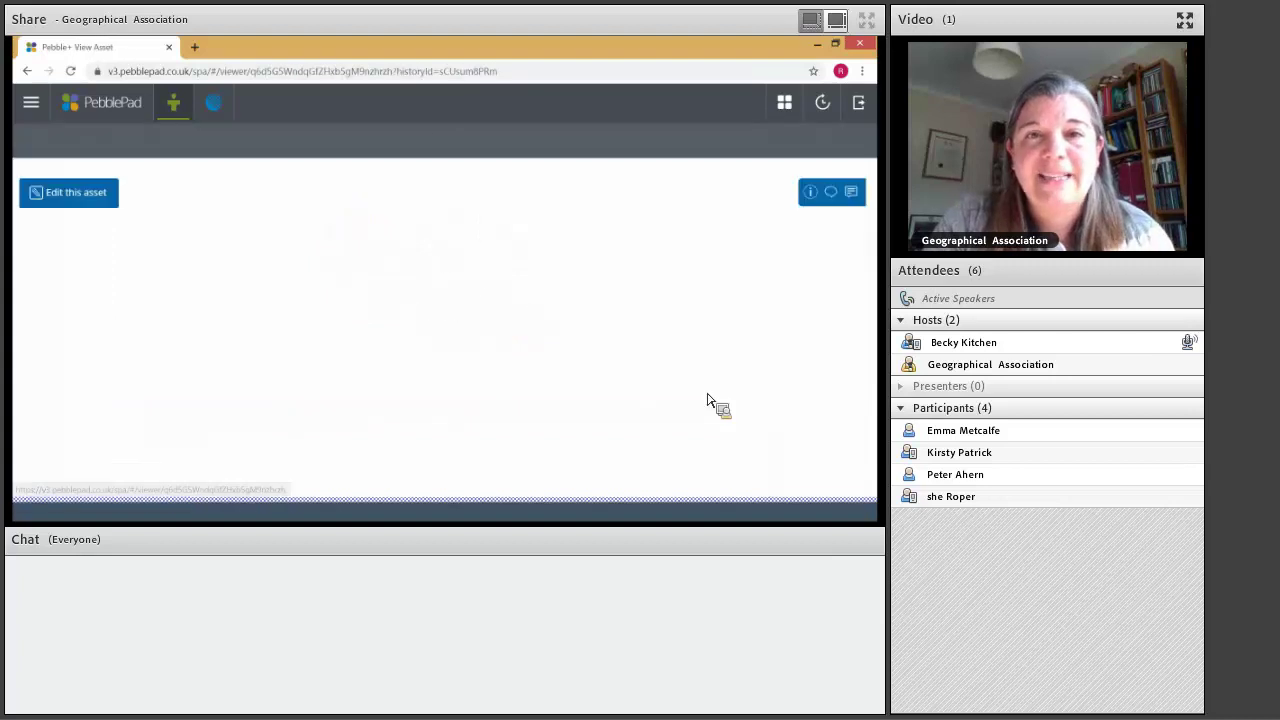